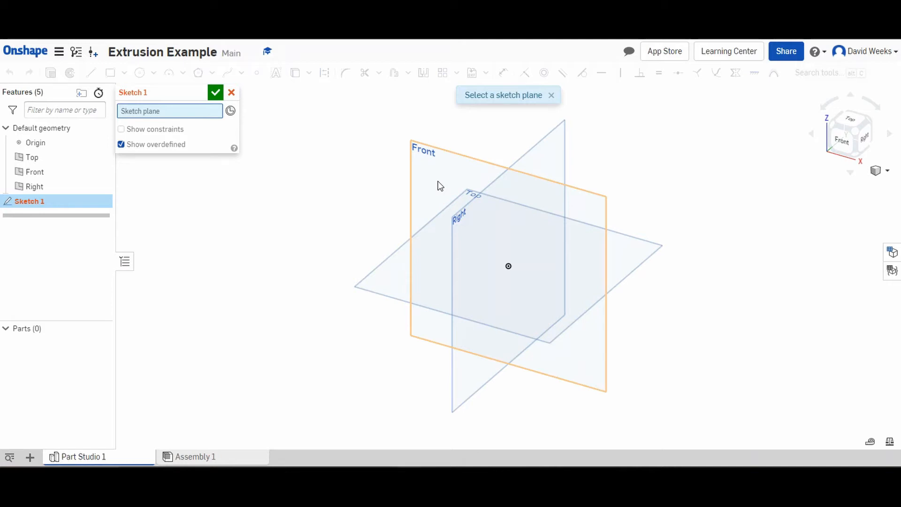
Sketch a closed inverted-U line profile on the Front plane, about 4.8 by 4.4 in, with a bottom notch about 2 by 1.7 in
left_click(440, 185)
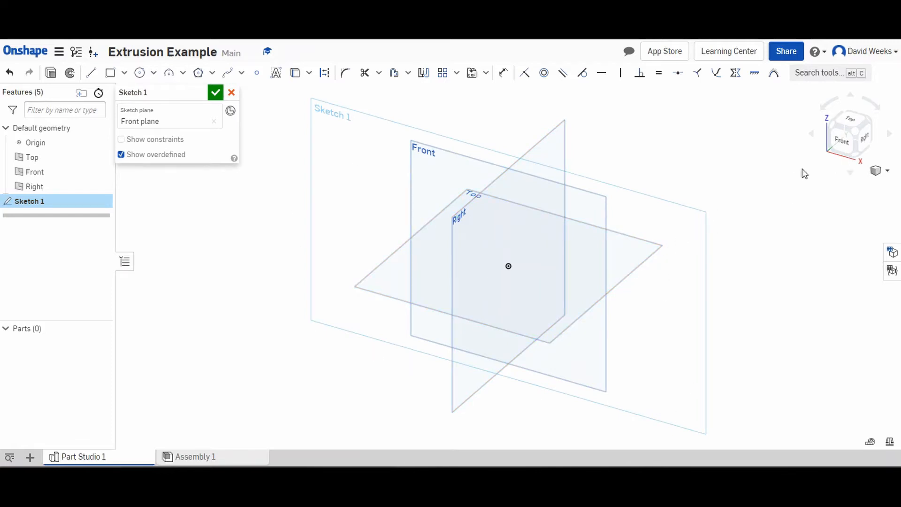
left_click(843, 142)
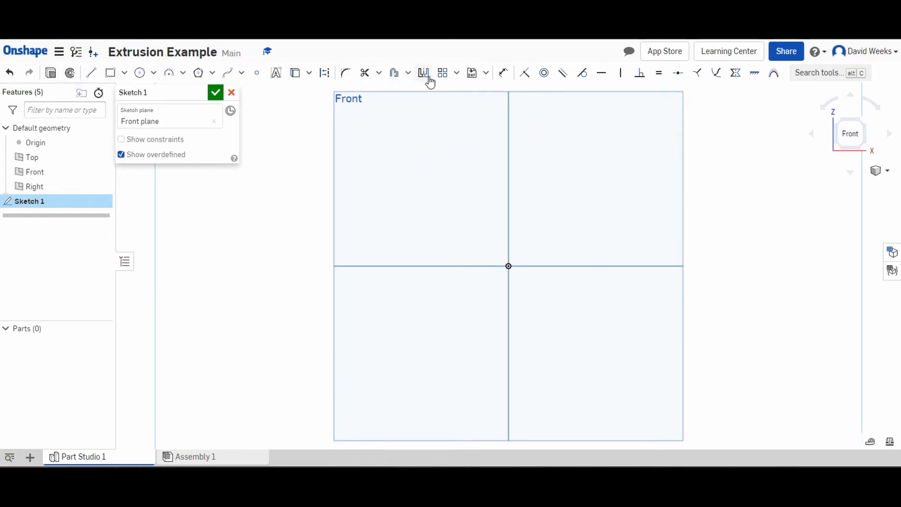
left_click(91, 82)
left_click(371, 129)
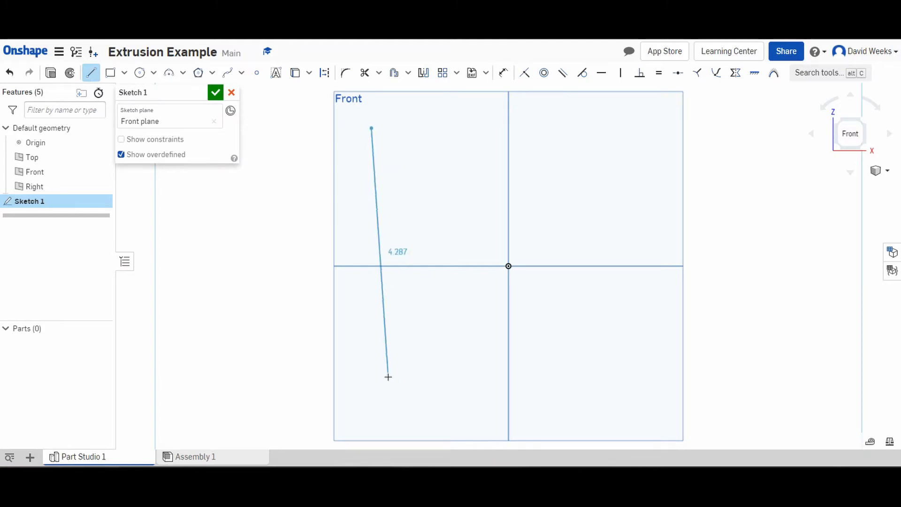
left_click(372, 384)
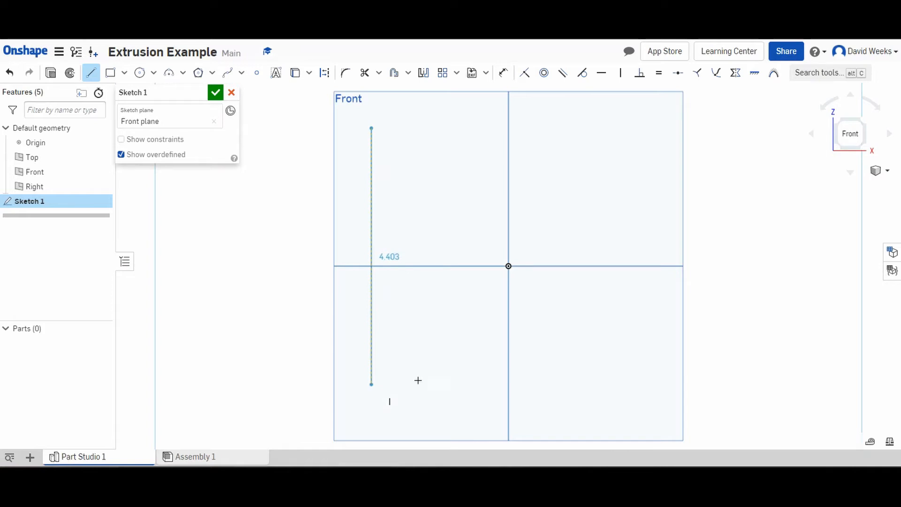
left_click(466, 384)
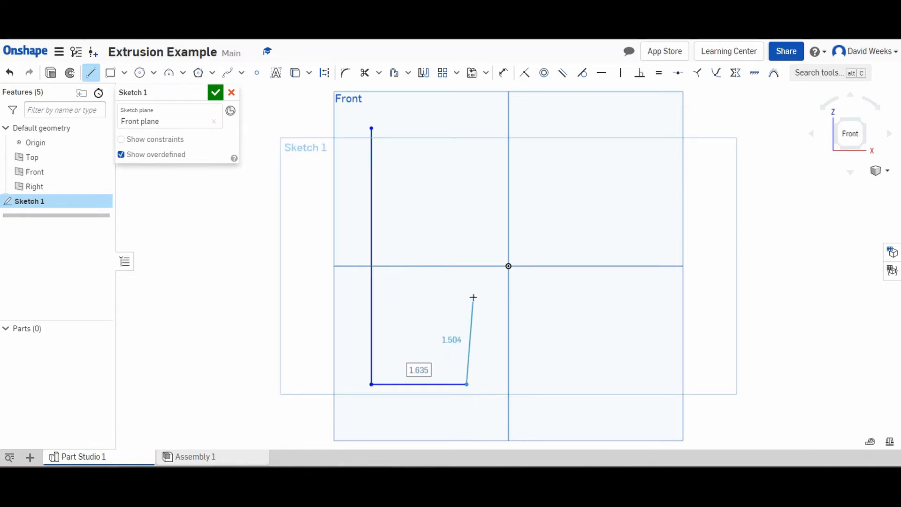
left_click(466, 287)
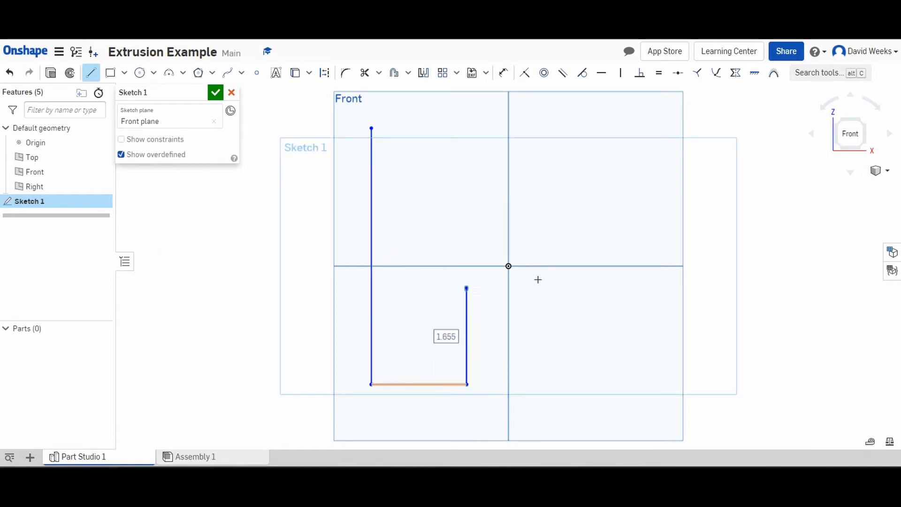
left_click(582, 288)
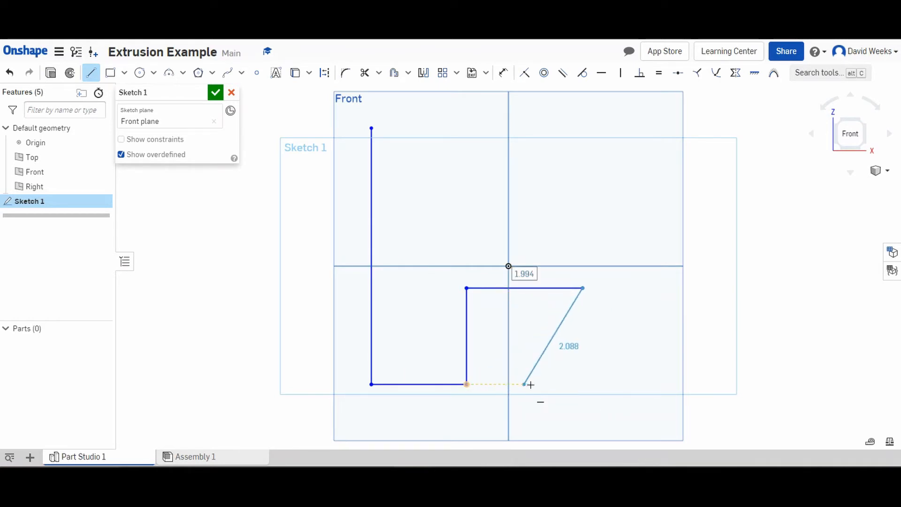
left_click(581, 383)
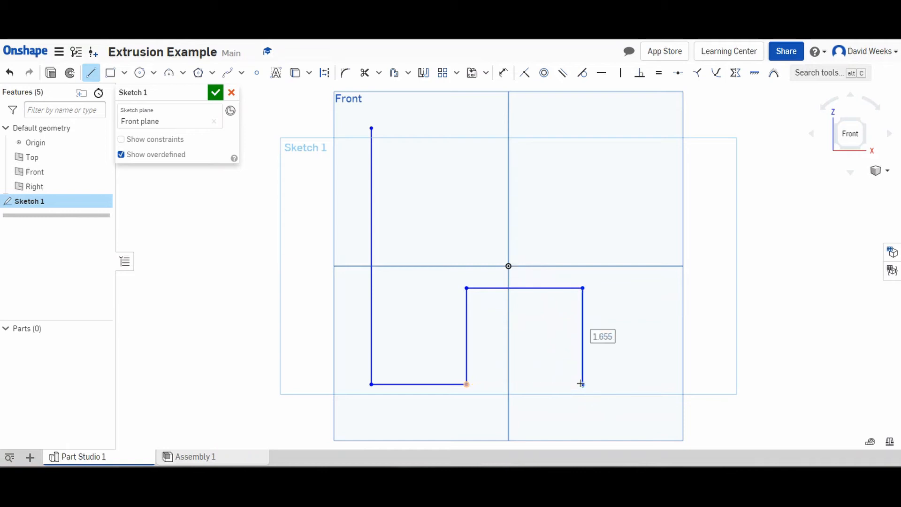
left_click(650, 384)
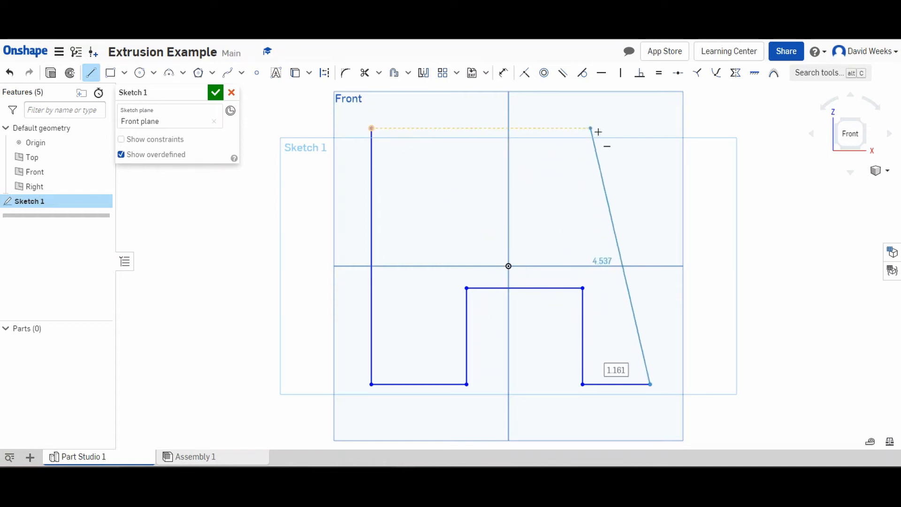
left_click(650, 128)
left_click(371, 128)
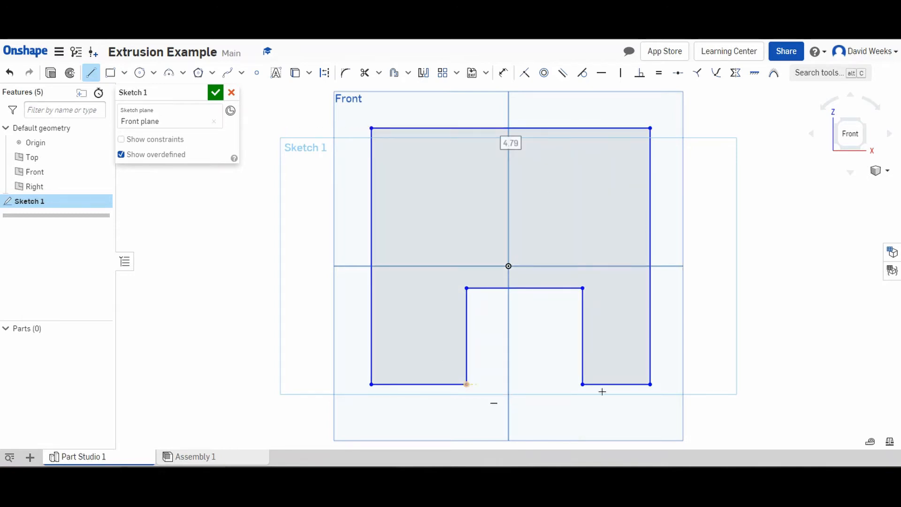
left_click(504, 72)
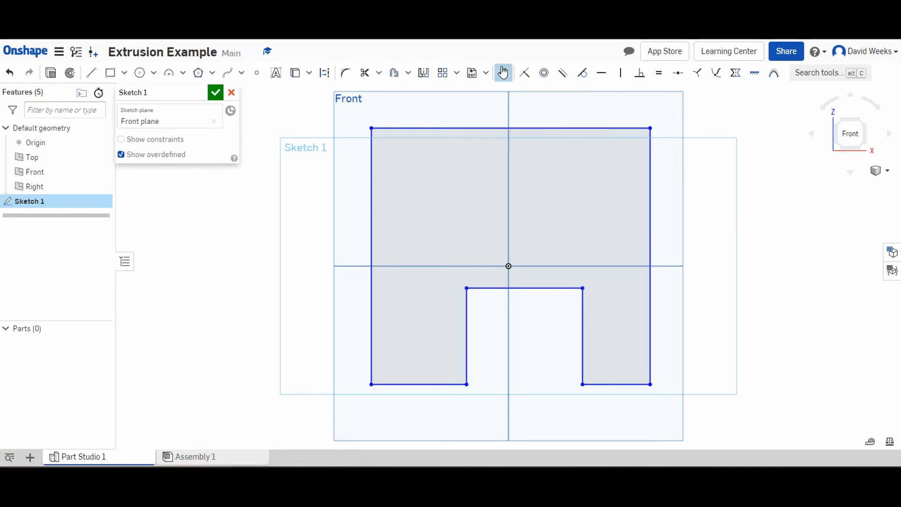
left_click(476, 128)
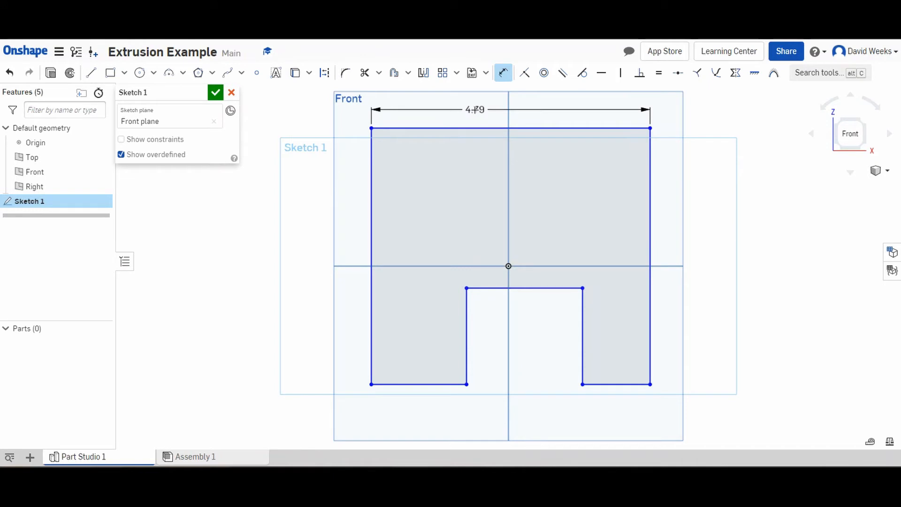
key("Escape")
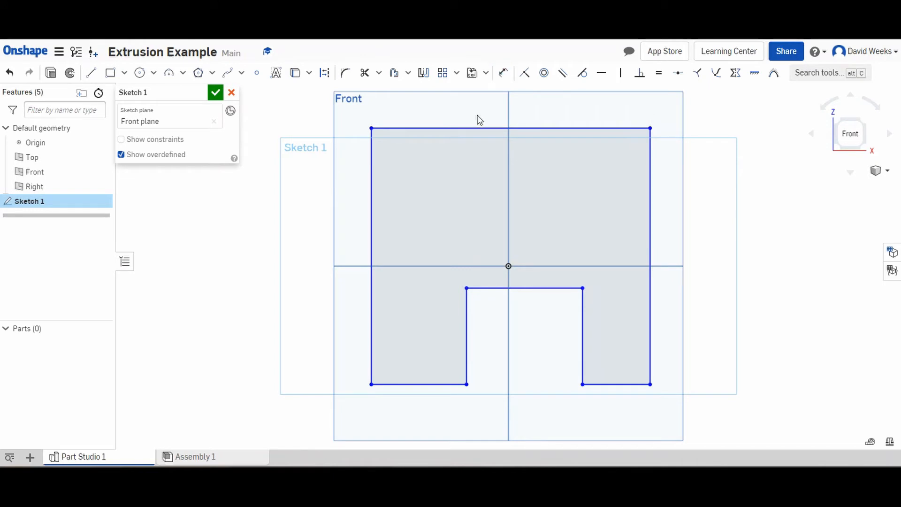
Dimension the profile's top edge and set its length to 5 in
left_click(504, 73)
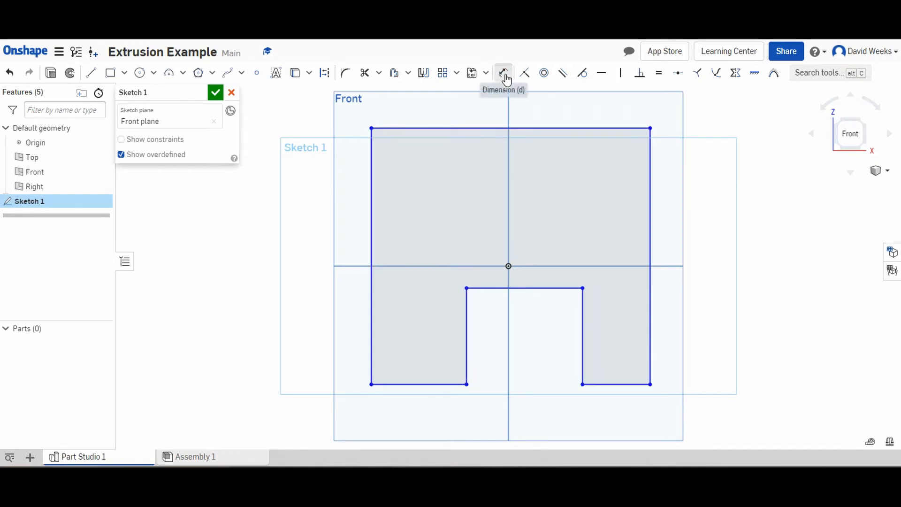
left_click(505, 127)
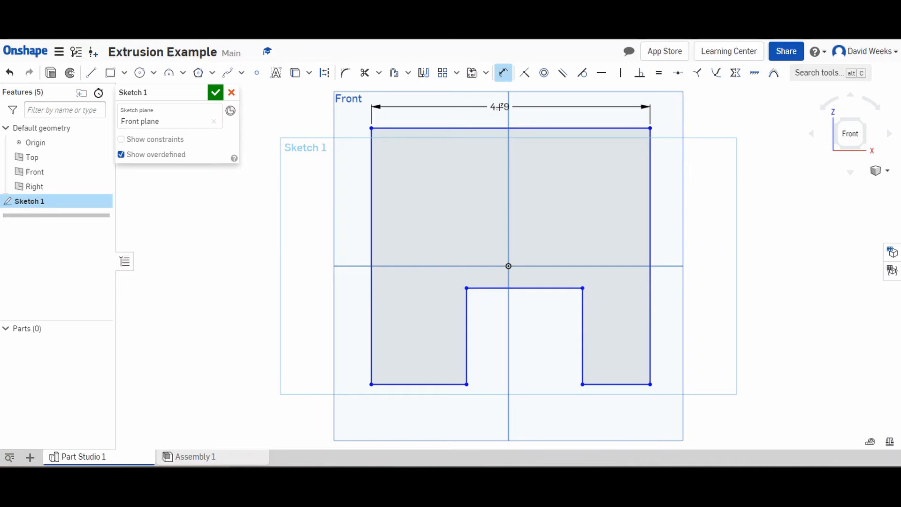
left_click(500, 106)
type("5")
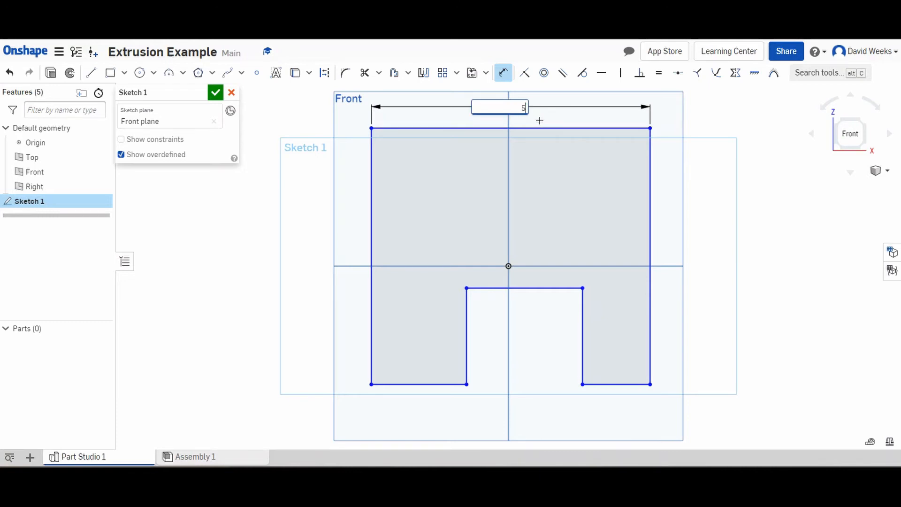
key("Return")
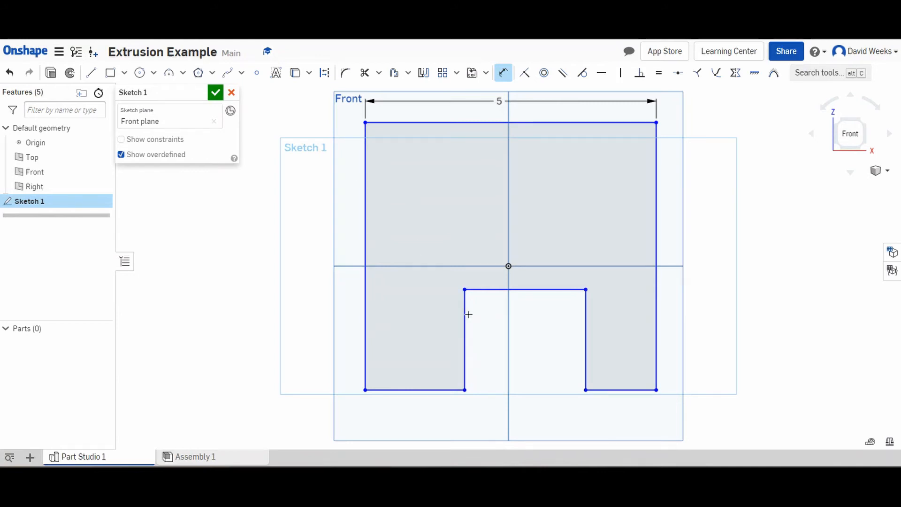
Dimension the notch's horizontal edge and set its width to 2 in
left_click(535, 287)
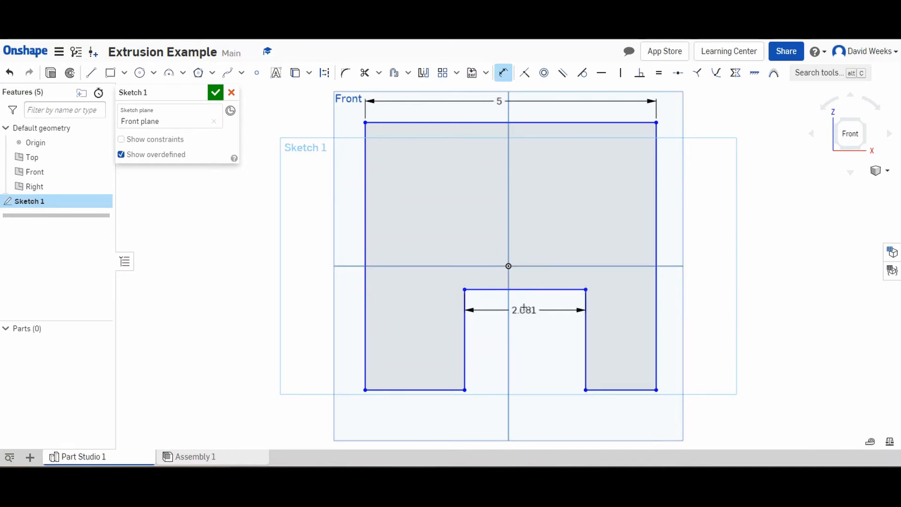
left_click(524, 308)
type("2")
key("Return")
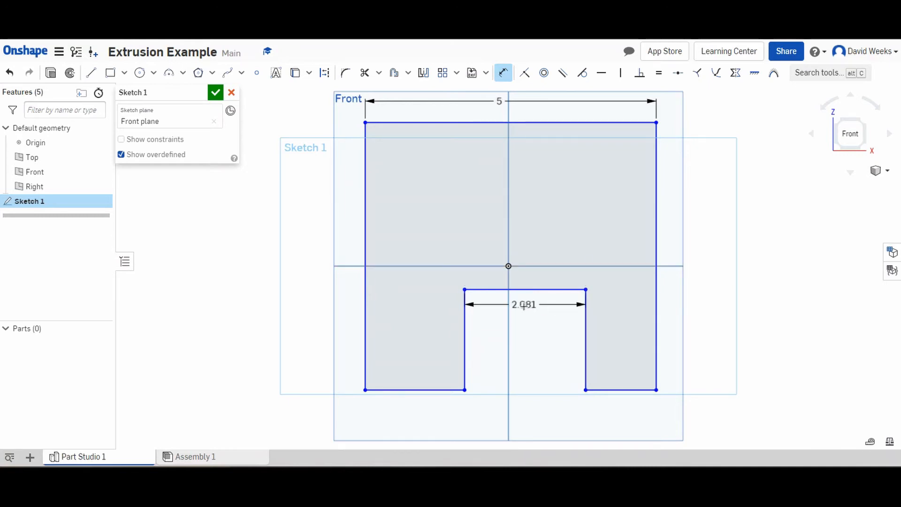
Dimension the bottom edge of the profile's right leg and set its width to 1.5 in
left_click(605, 390)
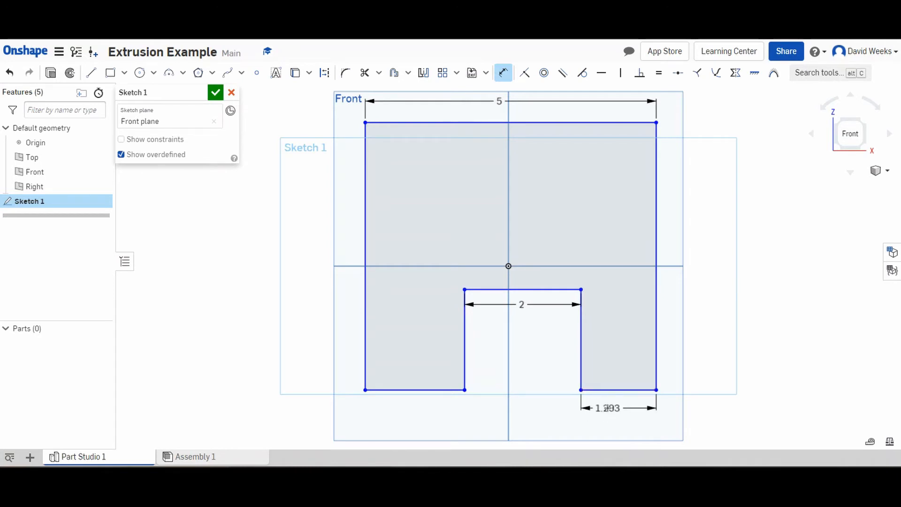
left_click(610, 408)
type("1.5")
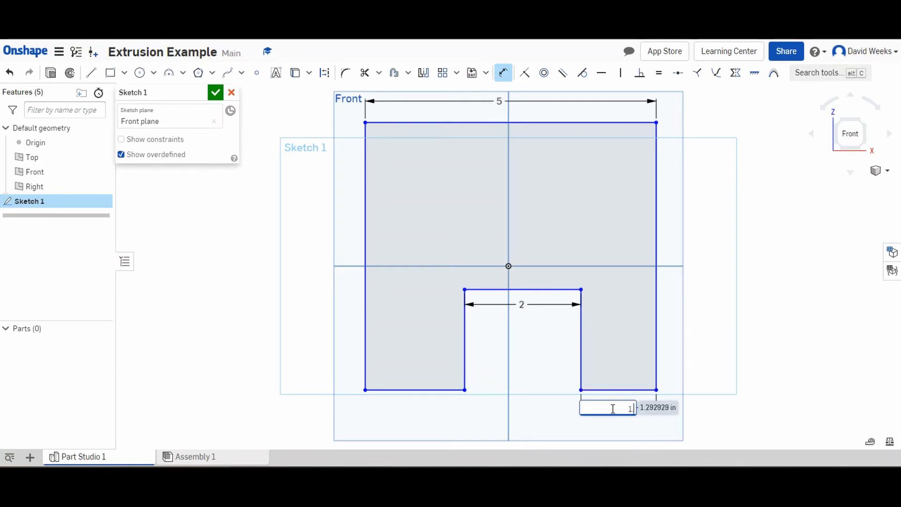
key("Return")
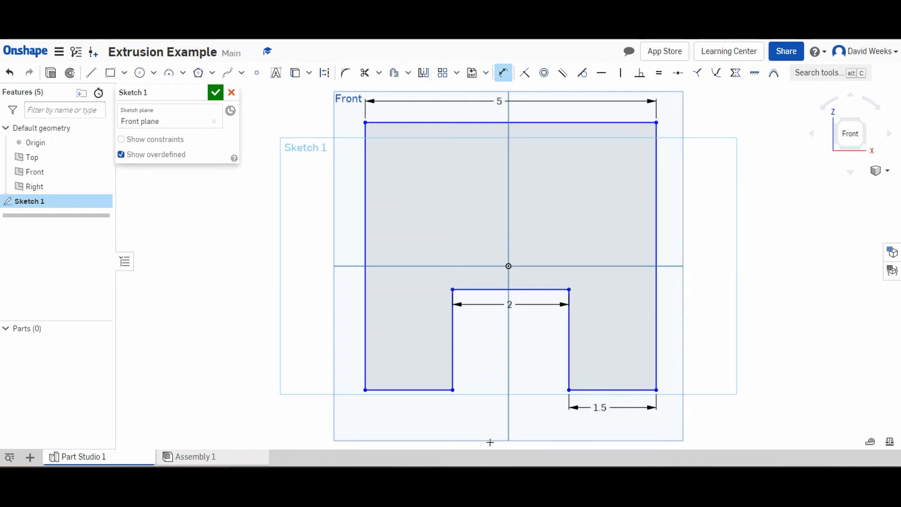
left_click(430, 390)
key("Escape")
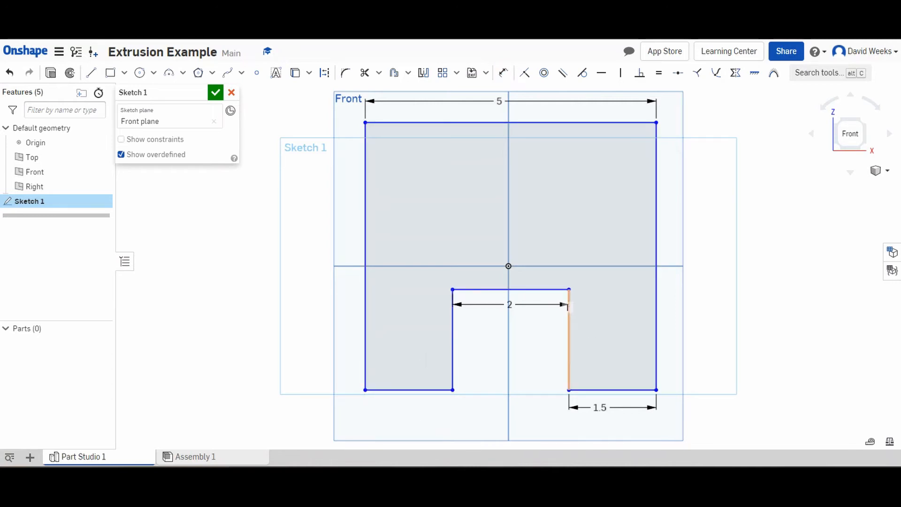
Dimension the notch's right vertical side and set its height to 1.5 in
left_click(569, 345)
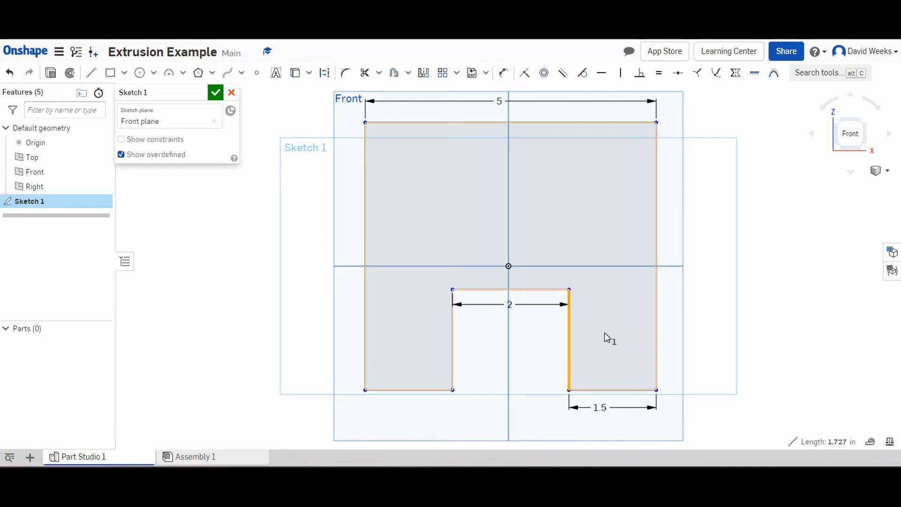
left_click(504, 73)
left_click(569, 356)
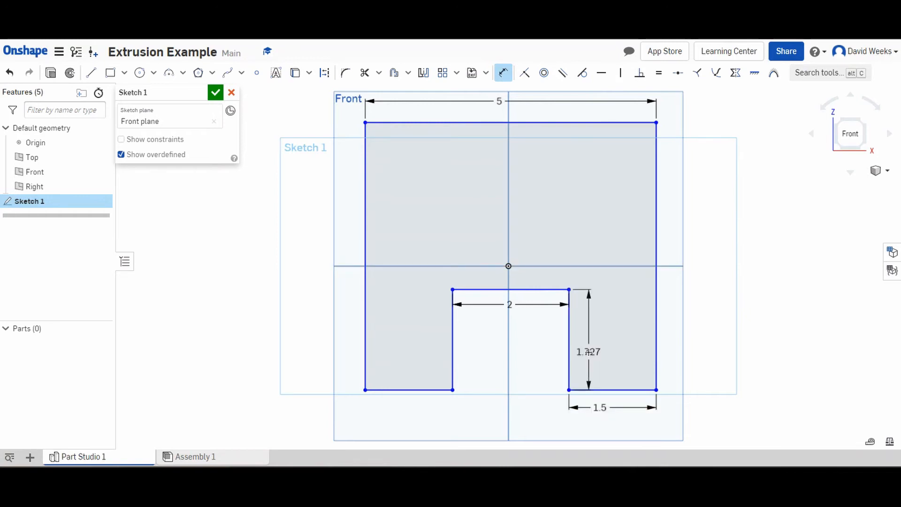
left_click(586, 351)
type("1.5")
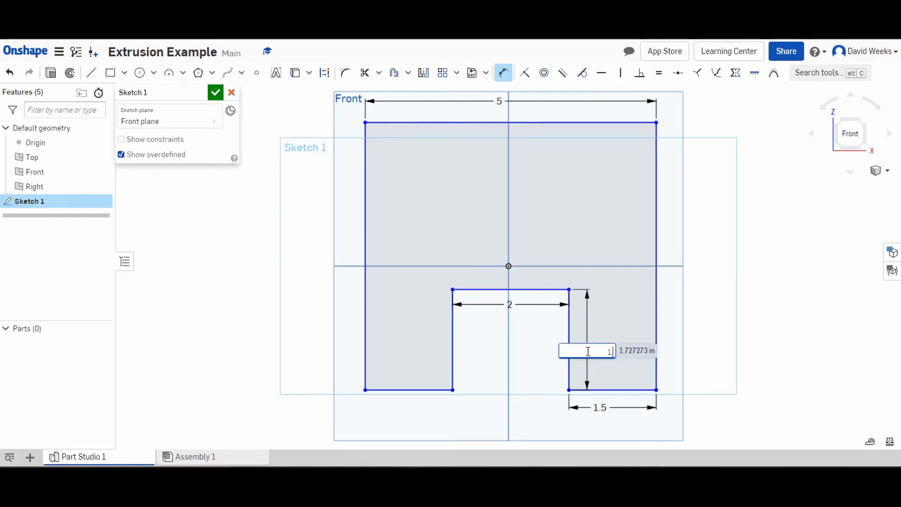
key("Return")
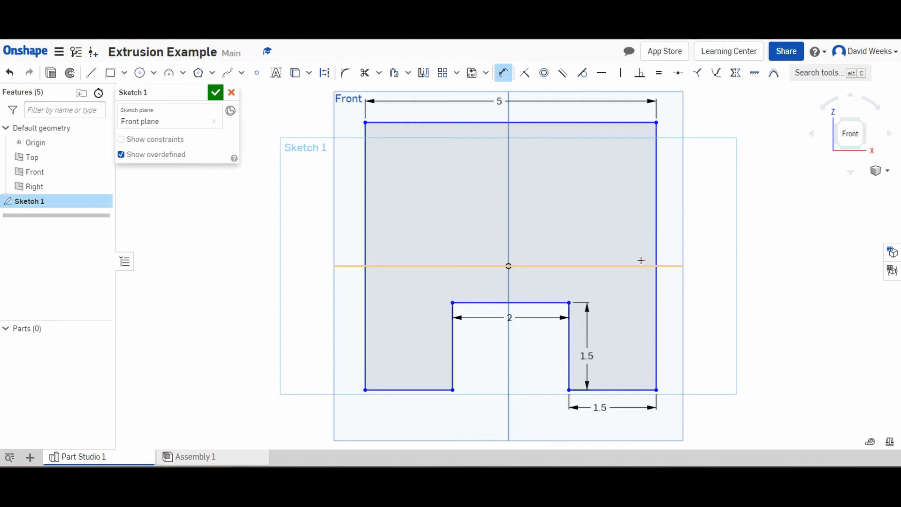
Dimension the profile's right outer edge to an overall height of 4 in and finish the sketch
left_click(657, 240)
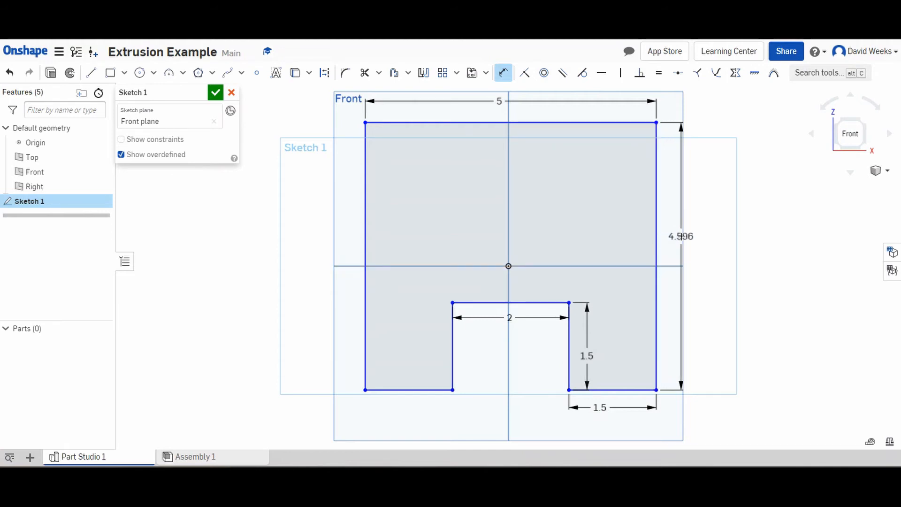
left_click(682, 236)
type("4")
key("Return")
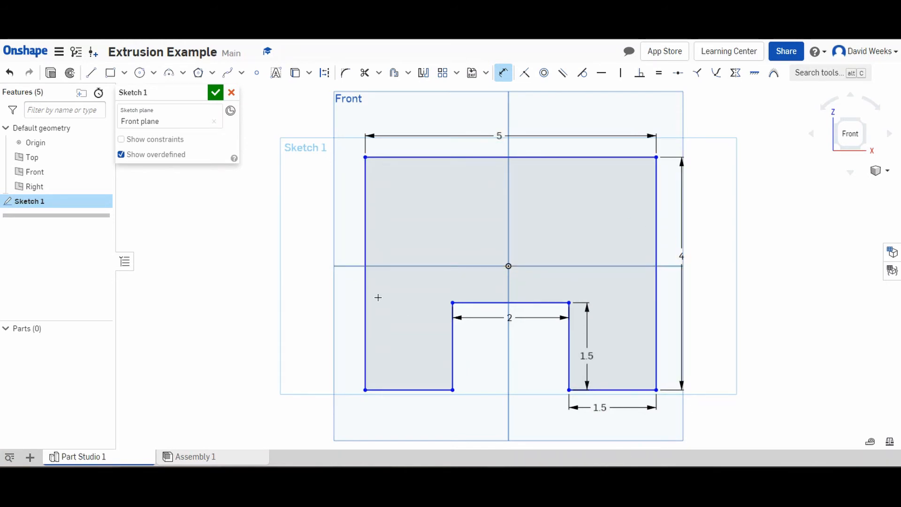
left_click(216, 93)
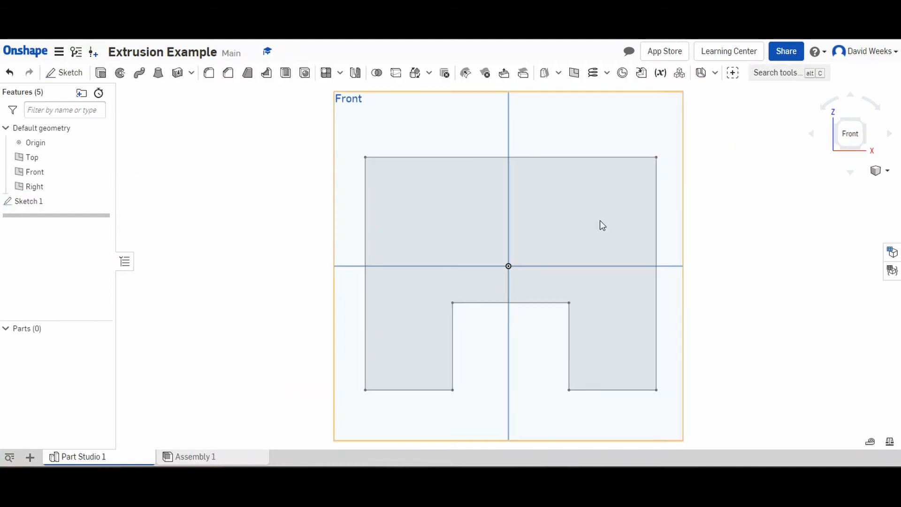
Start a new solid extrusion of the inverted-U sketch profile, shown in an isometric view
left_click(838, 125)
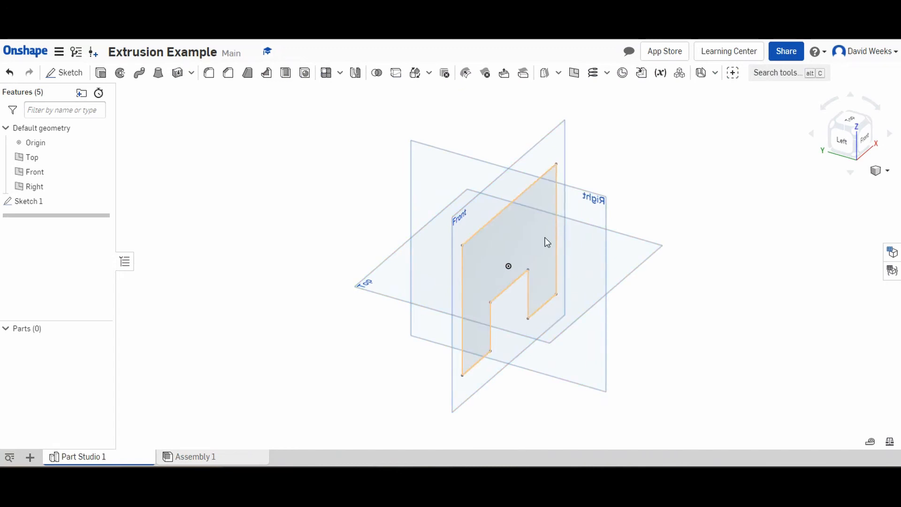
left_click(100, 73)
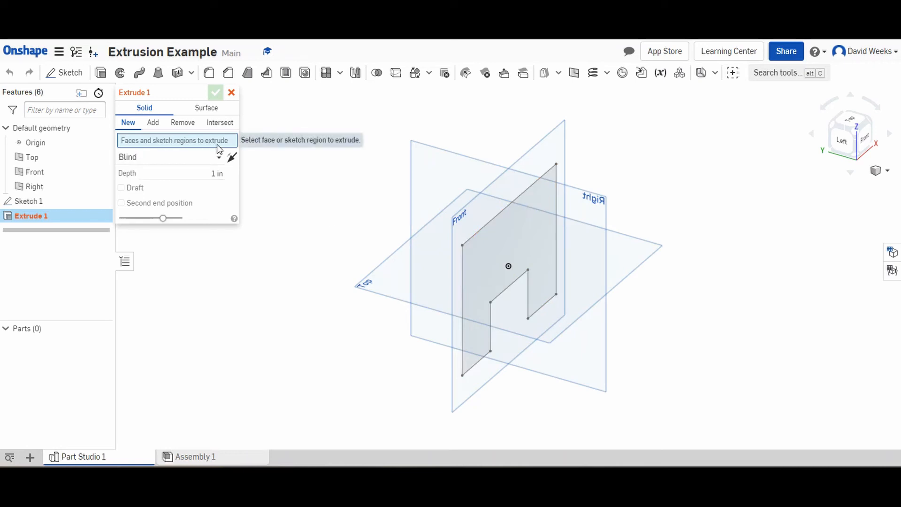
left_click(521, 275)
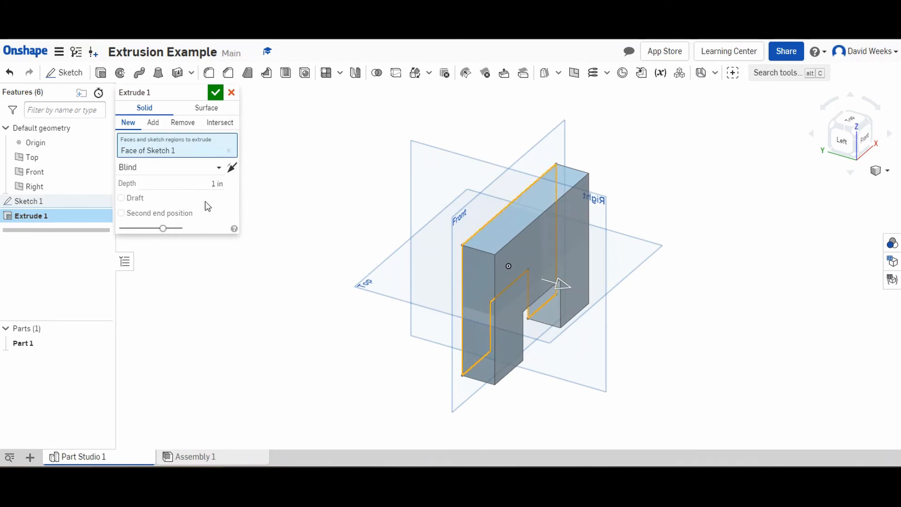
Try the Symmetric end type for the profile's extrusion and return it to Blind
left_click(167, 170)
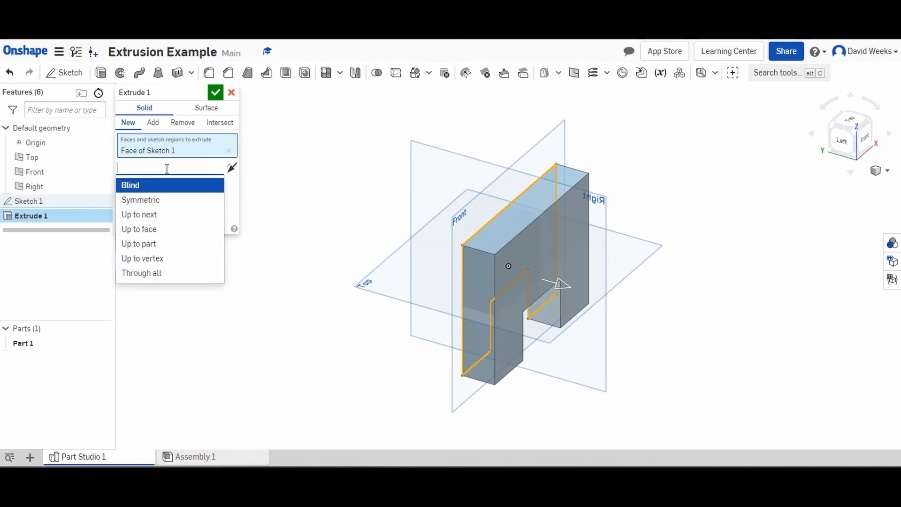
left_click(166, 201)
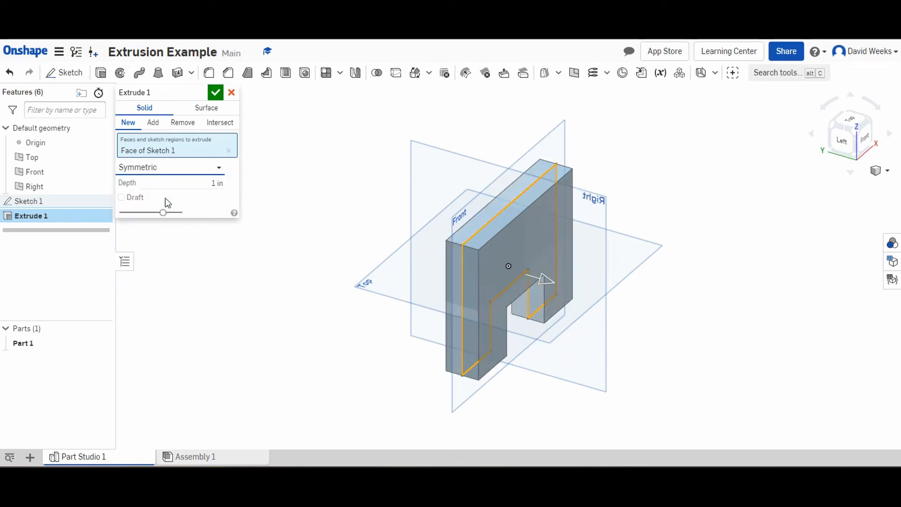
left_click(194, 173)
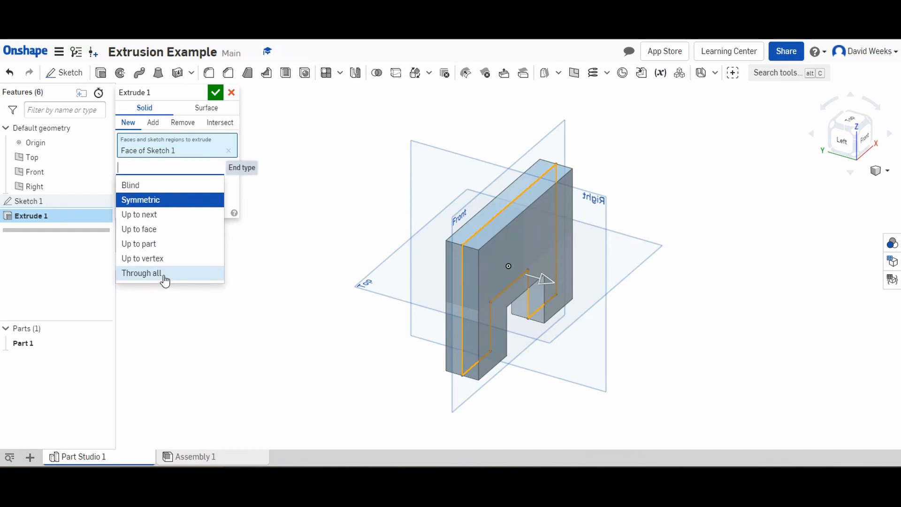
left_click(150, 189)
Set the blind extrusion's depth to 3 in
left_click(216, 183)
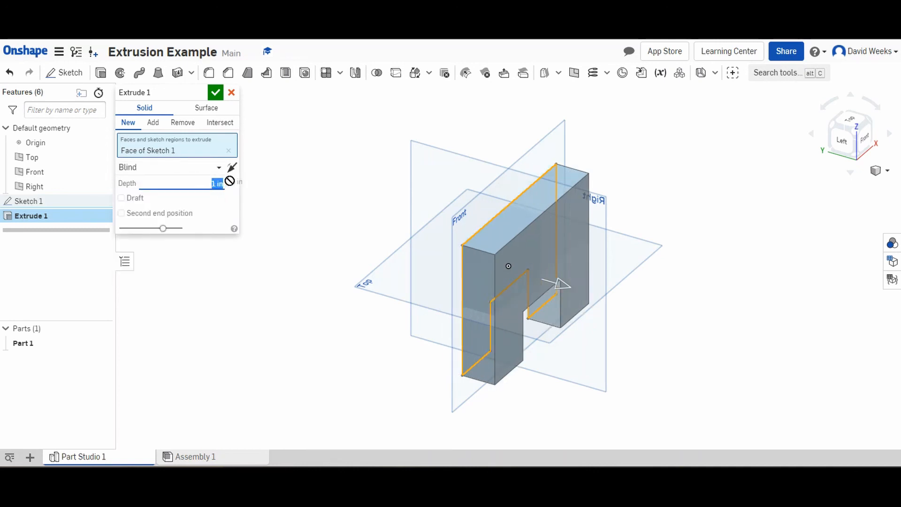
type("3")
key("Return")
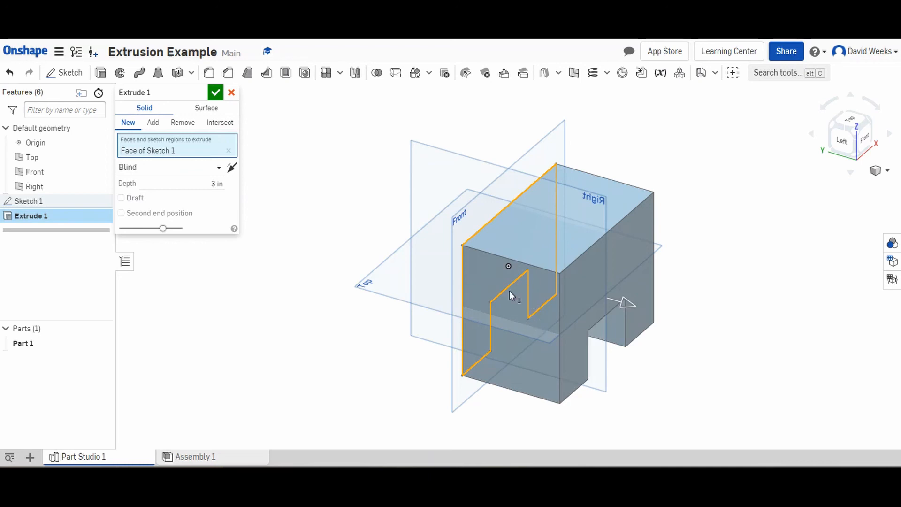
Examine the extrusion preview from all around and from below, and return to the isometric view
left_click(889, 135)
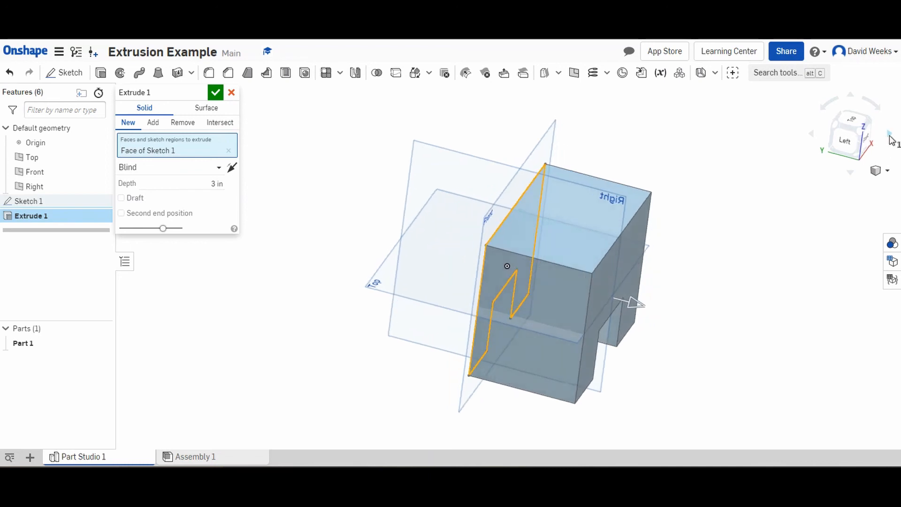
left_click(889, 136)
left_click(889, 136)
left_click(889, 136)
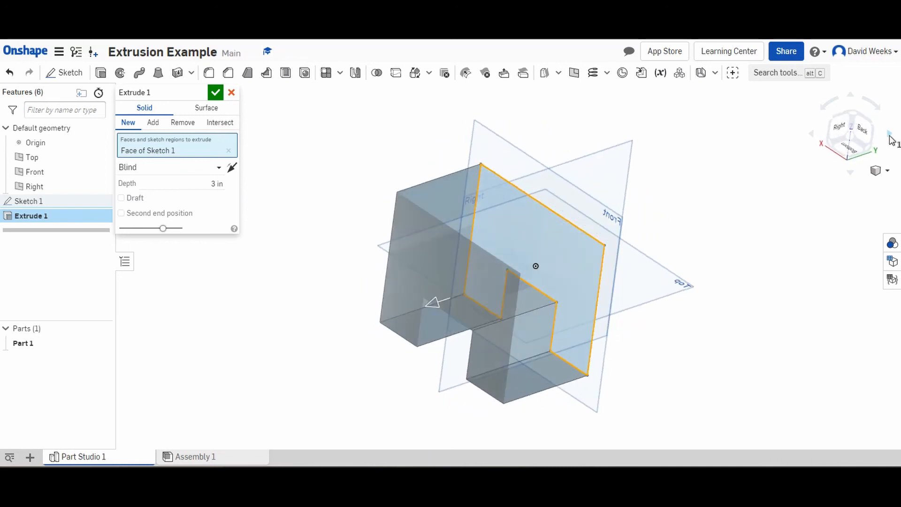
left_click(889, 136)
left_click(890, 136)
left_click(890, 137)
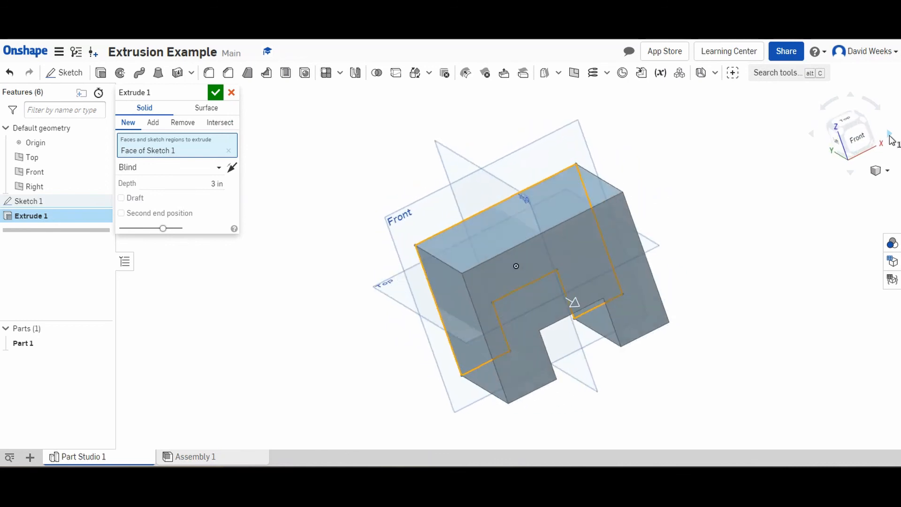
left_click(851, 95)
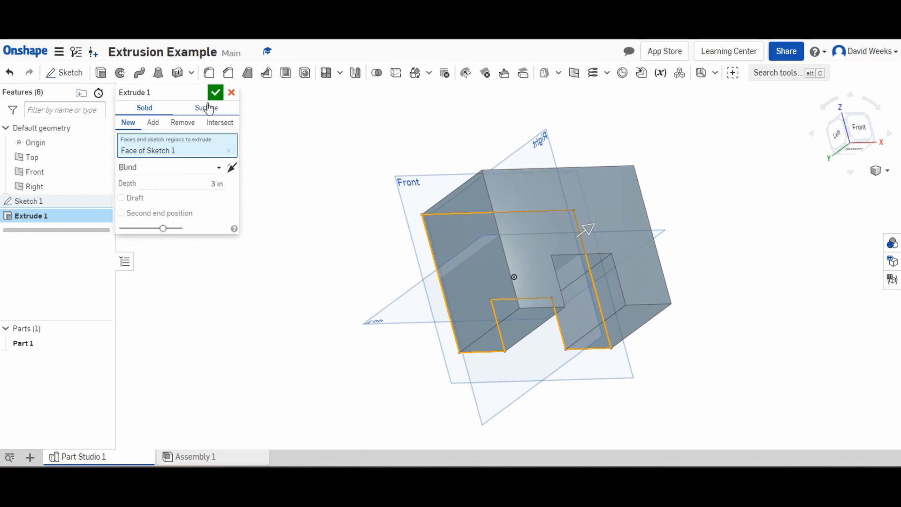
left_click(832, 133)
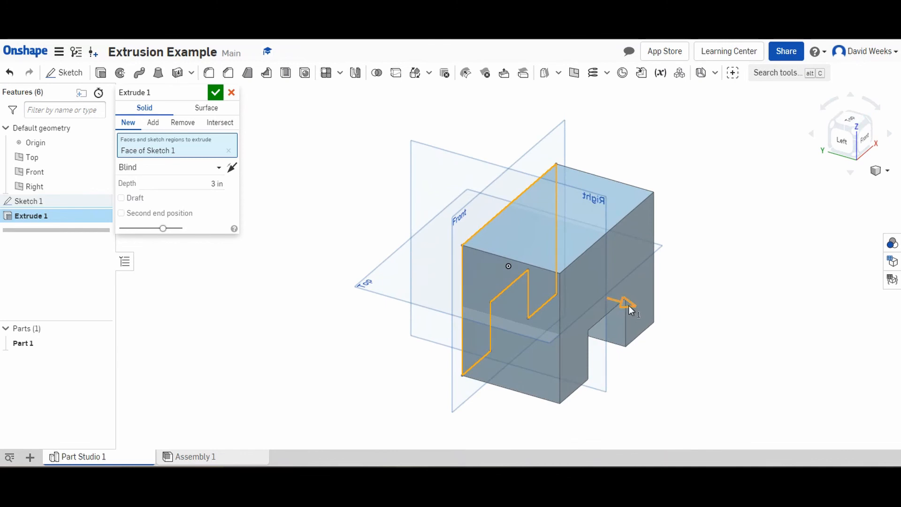
Try the opposite extrusion direction, restore the original direction, and accept the extrusion
left_click(229, 169)
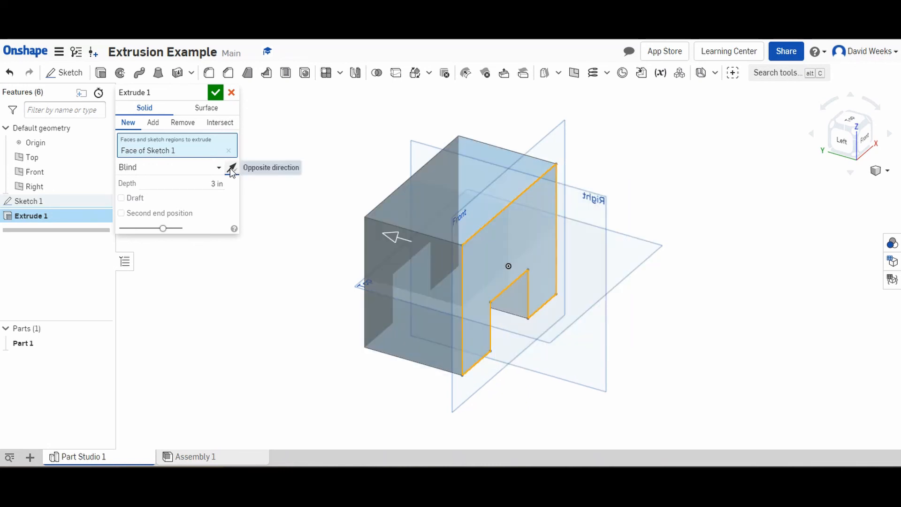
left_click(230, 169)
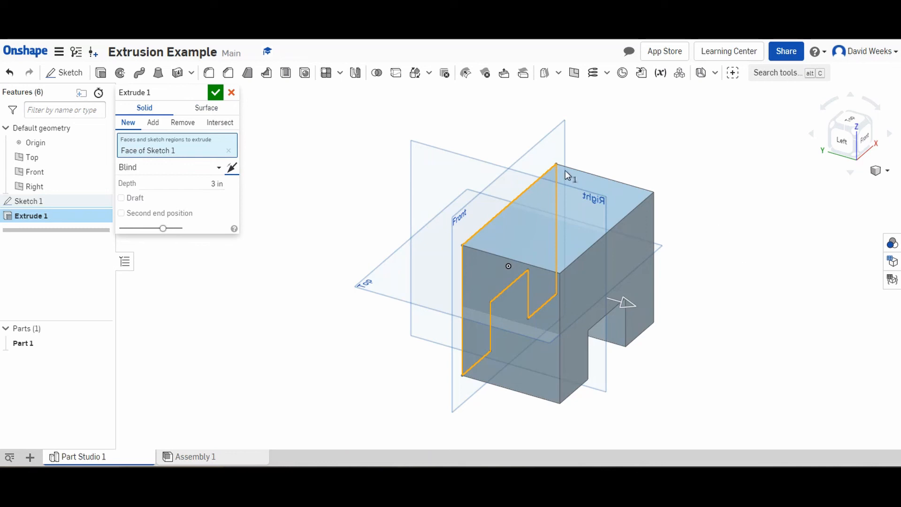
left_click(215, 93)
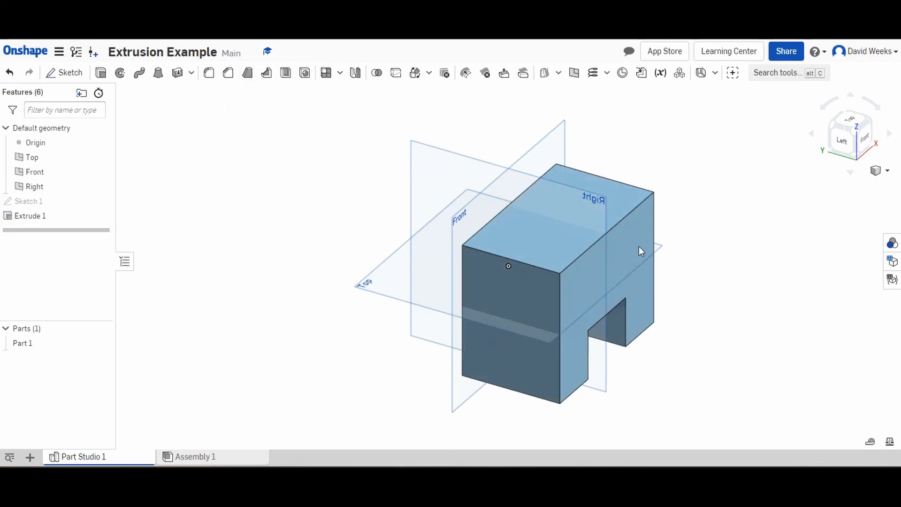